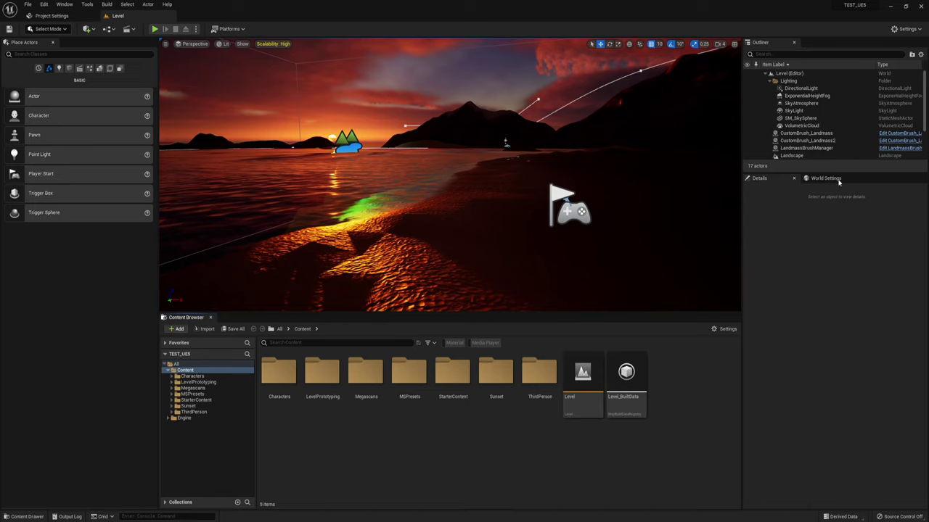
# - Package the project for Windows into the TEST_UE5 folder and show the packaging output log
pyautogui.click(238, 28)
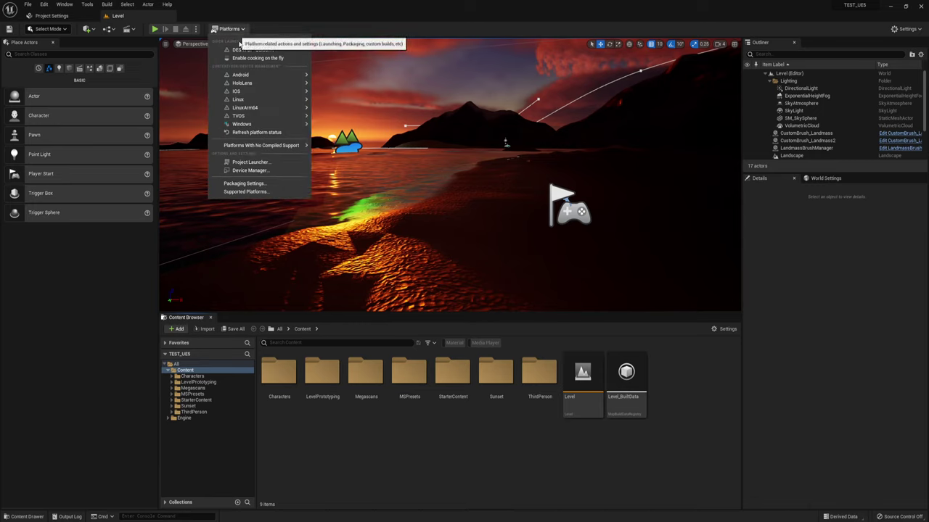
pyautogui.moveTo(261, 125)
pyautogui.click(335, 133)
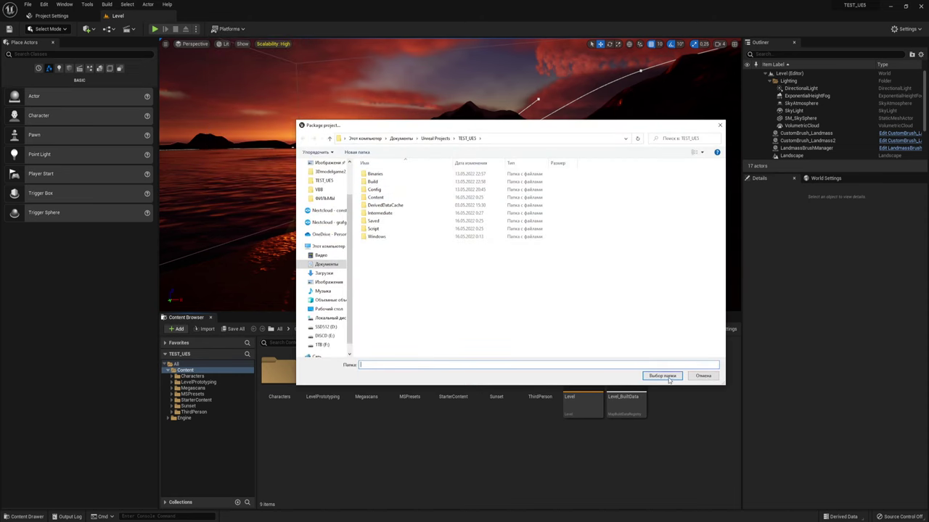
pyautogui.click(662, 376)
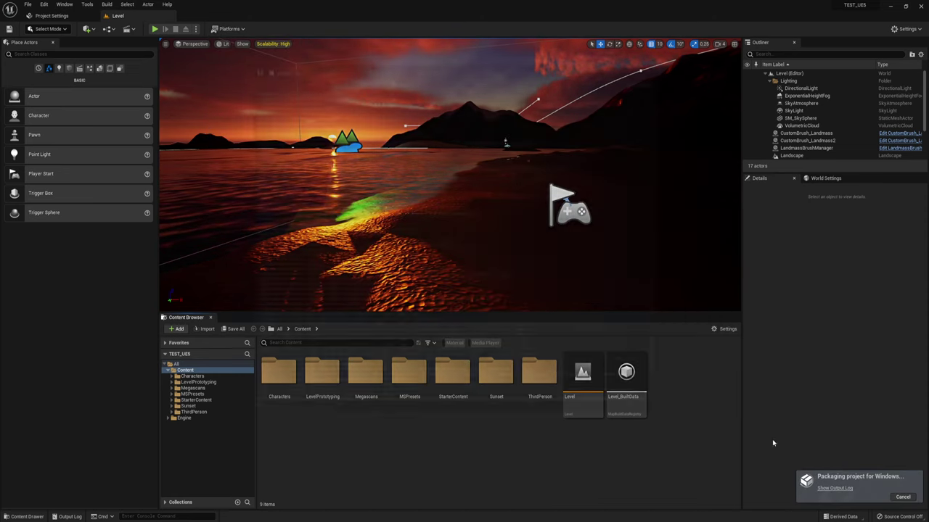
pyautogui.click(835, 487)
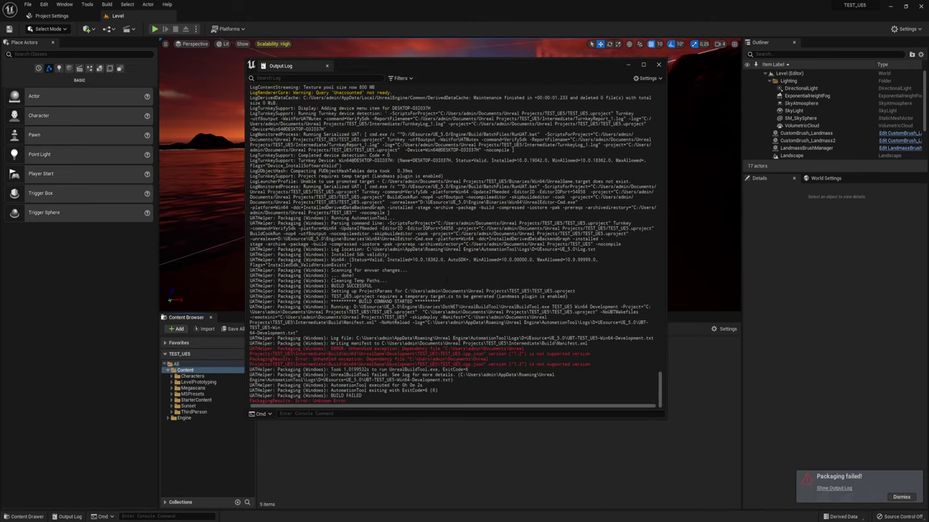
# - Read the red log errors showing the JSON dependency file's version is unsupported
pyautogui.moveTo(590, 364); pyautogui.dragTo(470, 364)
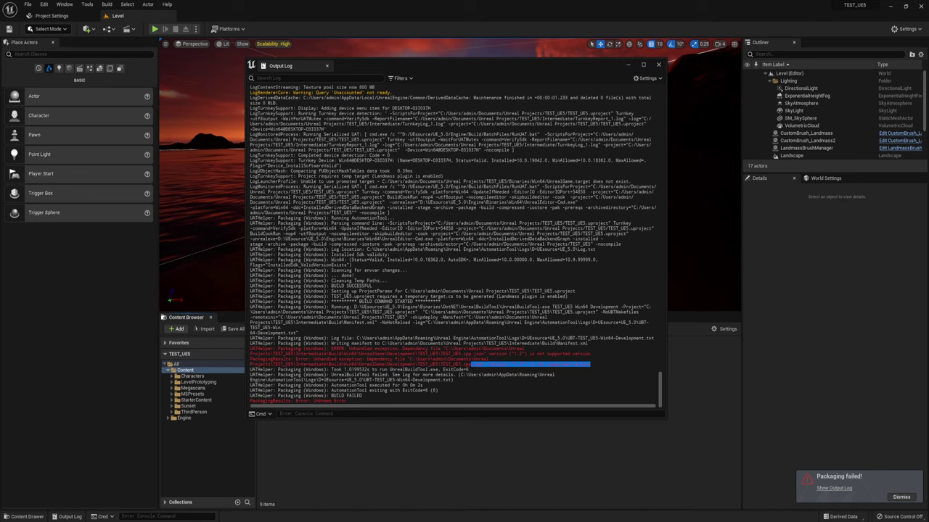
pyautogui.click(470, 364)
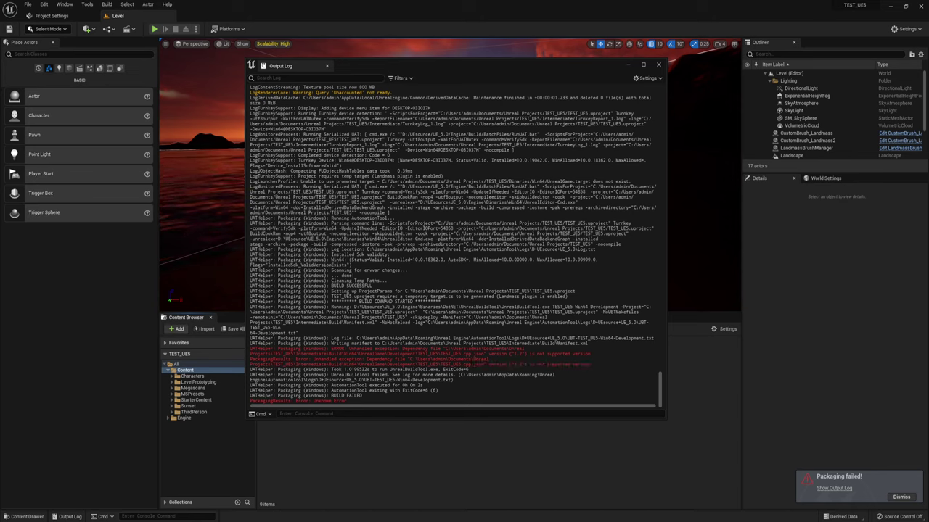
pyautogui.moveTo(470, 364); pyautogui.dragTo(584, 364)
pyautogui.click(470, 364)
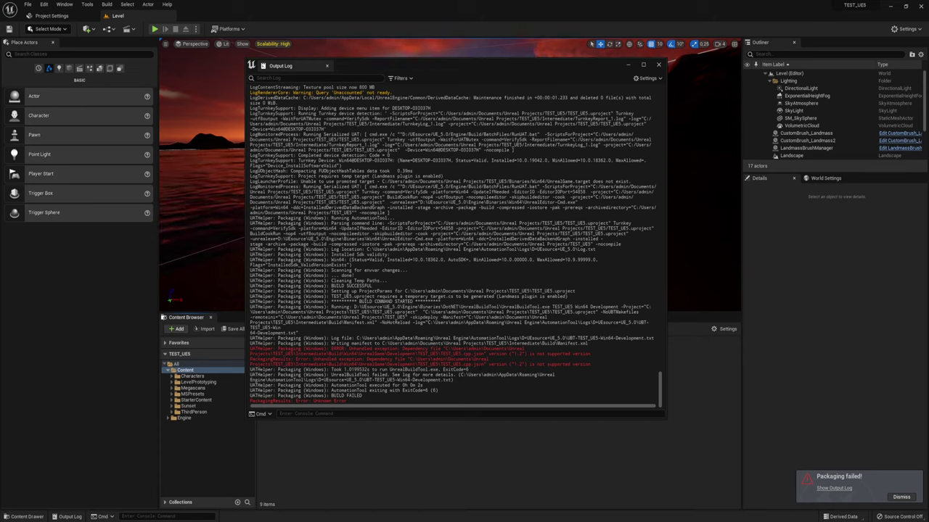
pyautogui.doubleClick(581, 364)
pyautogui.click(581, 364)
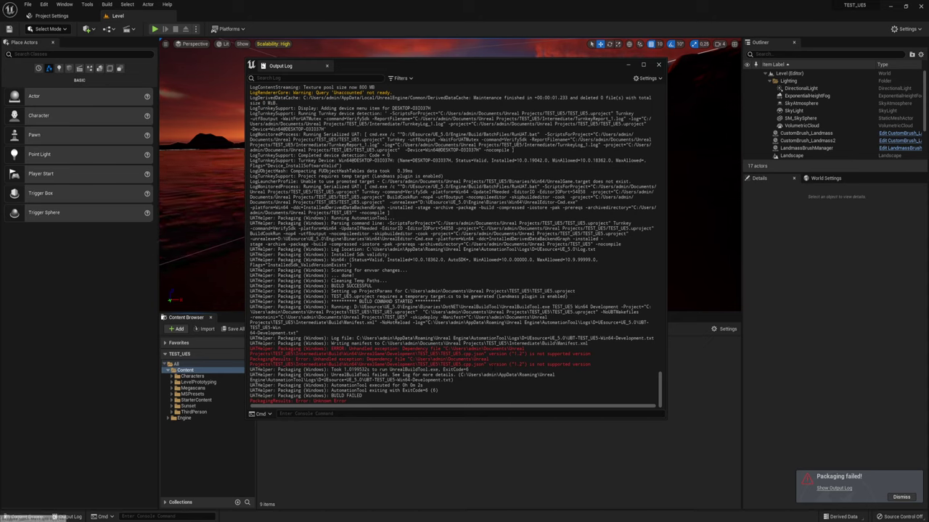
pyautogui.press('super+s')
# - Launch Visual Studio Installer and start modifying Visual Studio Community 2022 17.2.0
pyautogui.click(79, 389)
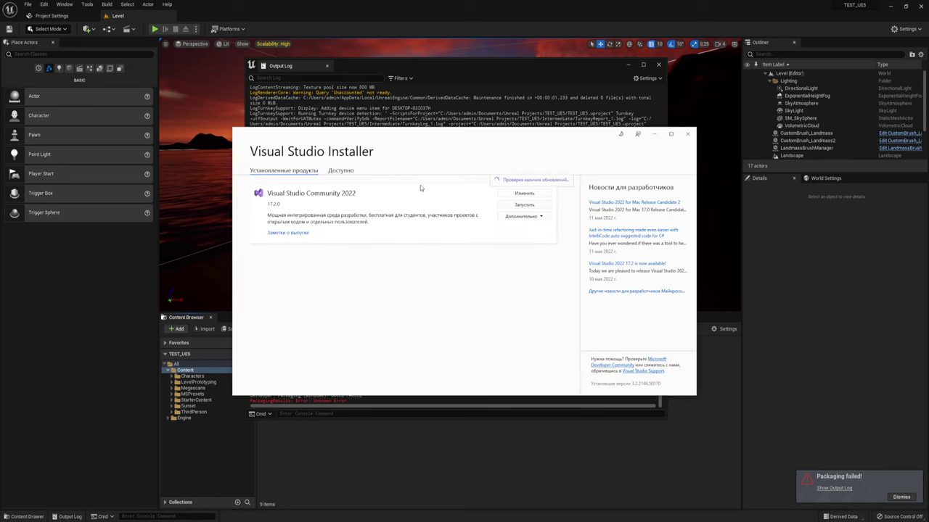
pyautogui.moveTo(386, 145); pyautogui.dragTo(438, 122)
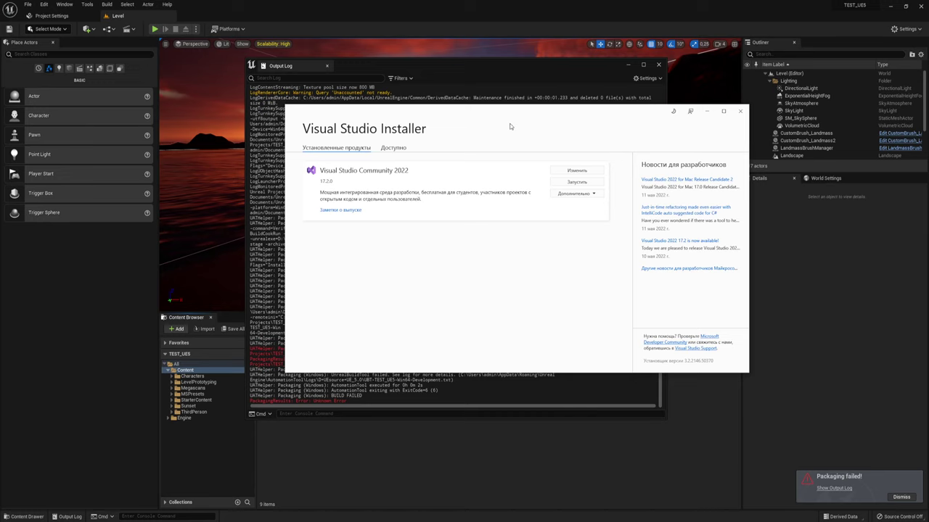
pyautogui.moveTo(512, 114); pyautogui.dragTo(505, 112)
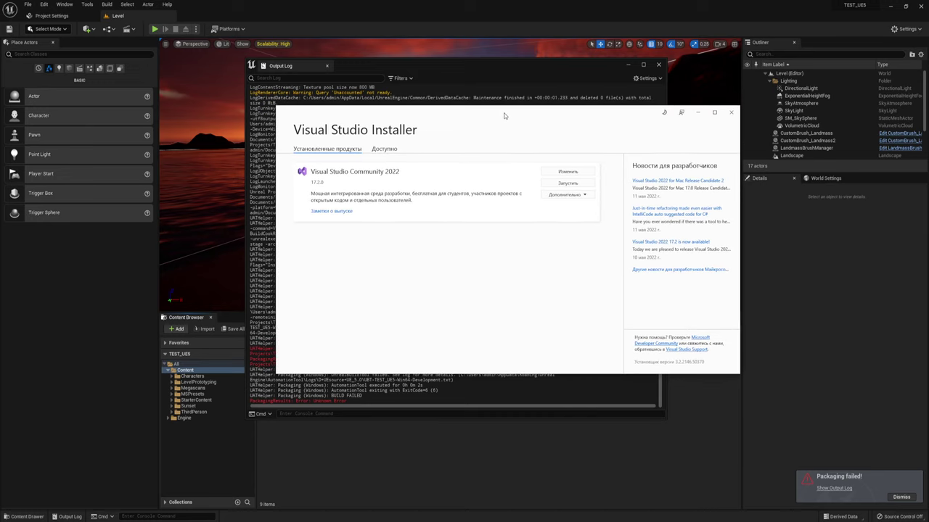
pyautogui.click(567, 171)
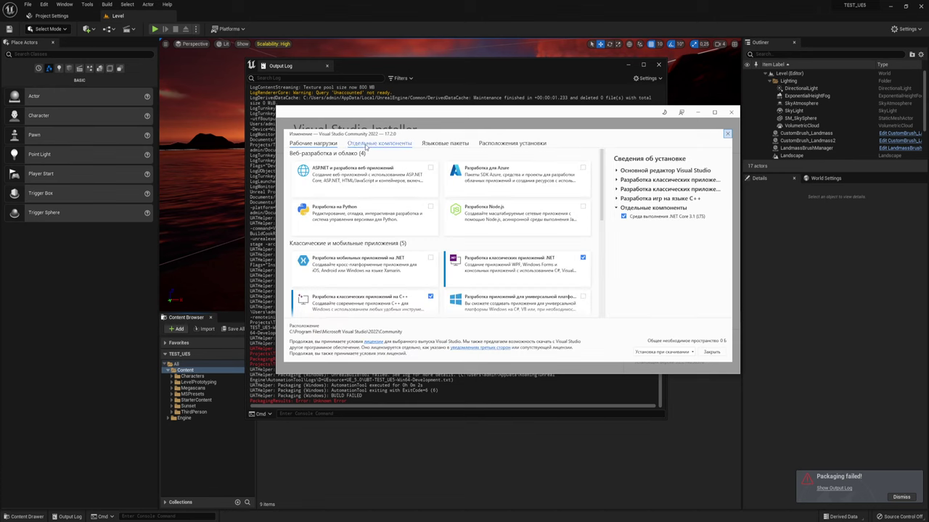
# - Show the Individual components list and scroll to the MSVC v143 and v141 build tools
pyautogui.click(372, 145)
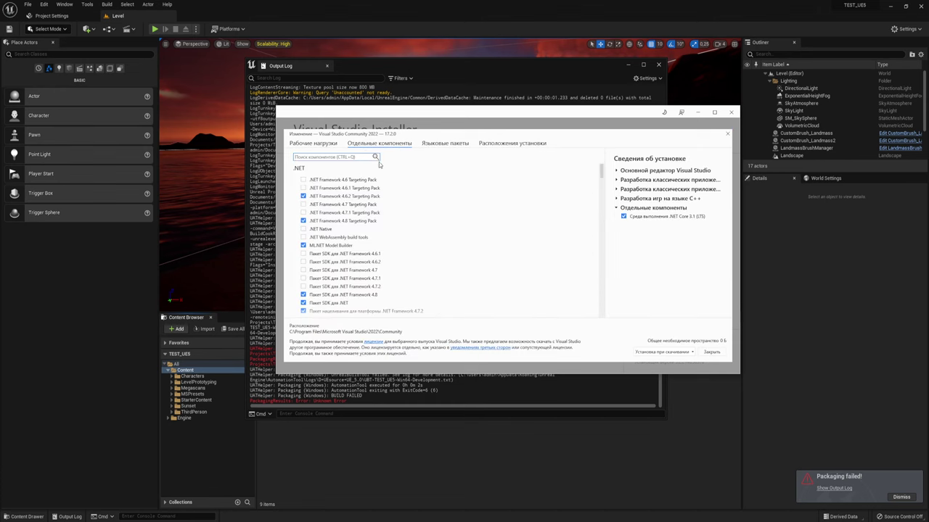
pyautogui.moveTo(603, 171); pyautogui.dragTo(602, 214)
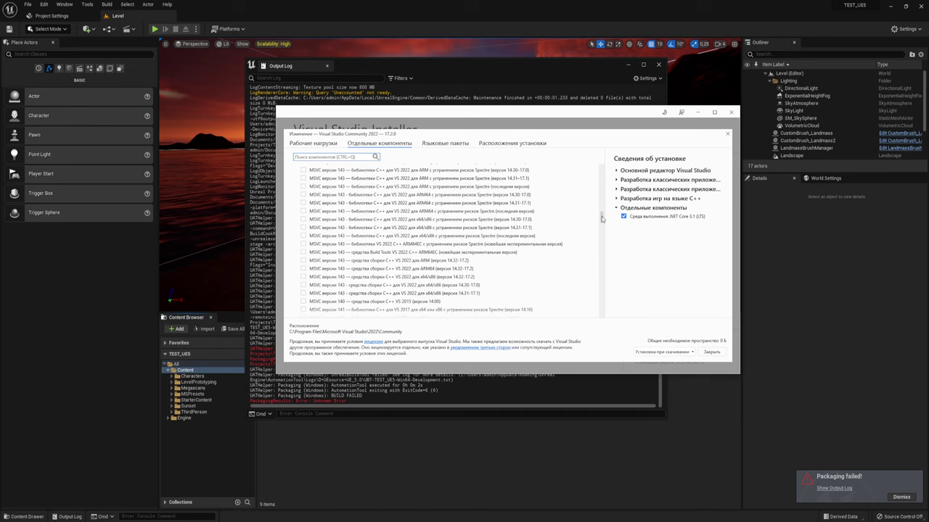
pyautogui.scroll(2, 385, 263)
pyautogui.scroll(1, 383, 254)
pyautogui.scroll(1, 380, 240)
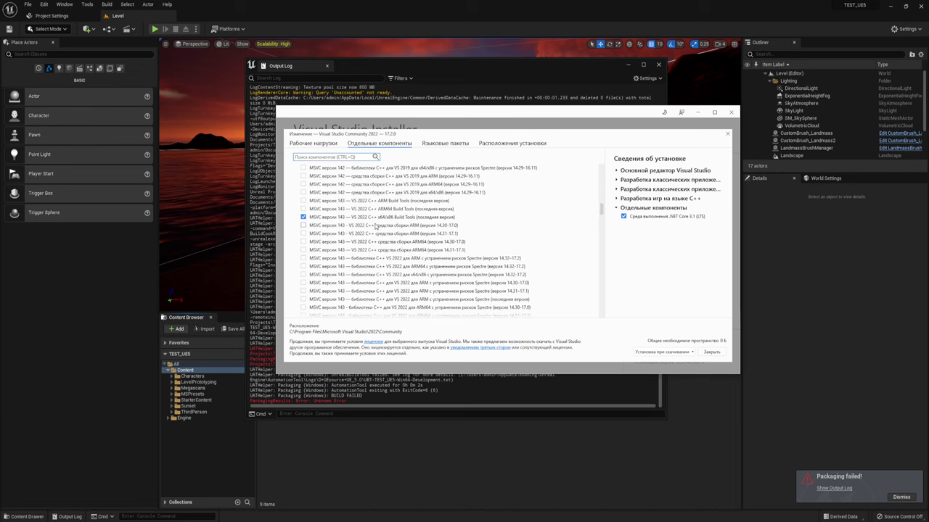
pyautogui.scroll(1, 376, 226)
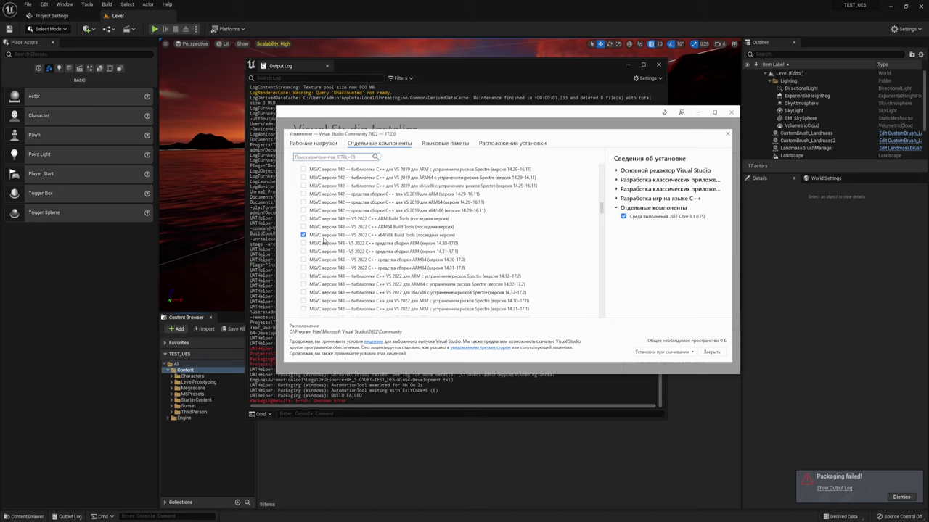
pyautogui.scroll(-2, 393, 239)
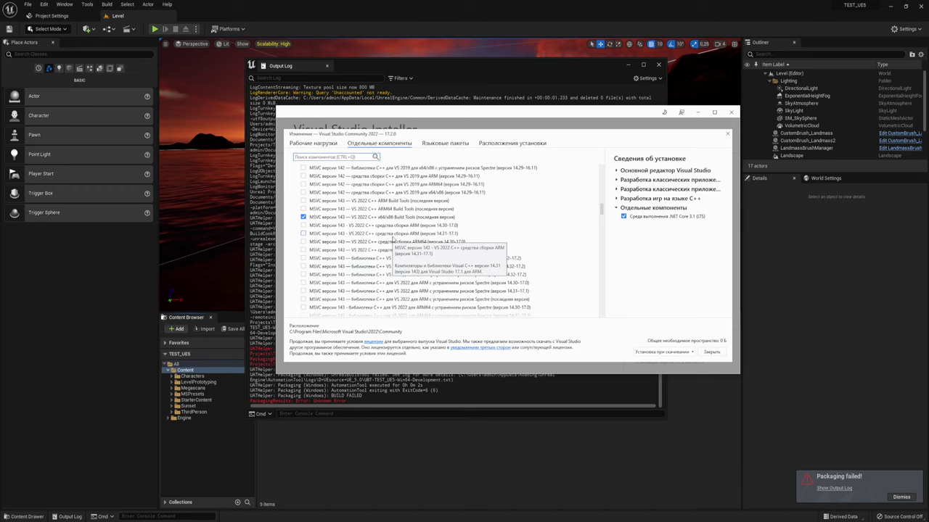
pyautogui.scroll(-1, 393, 206)
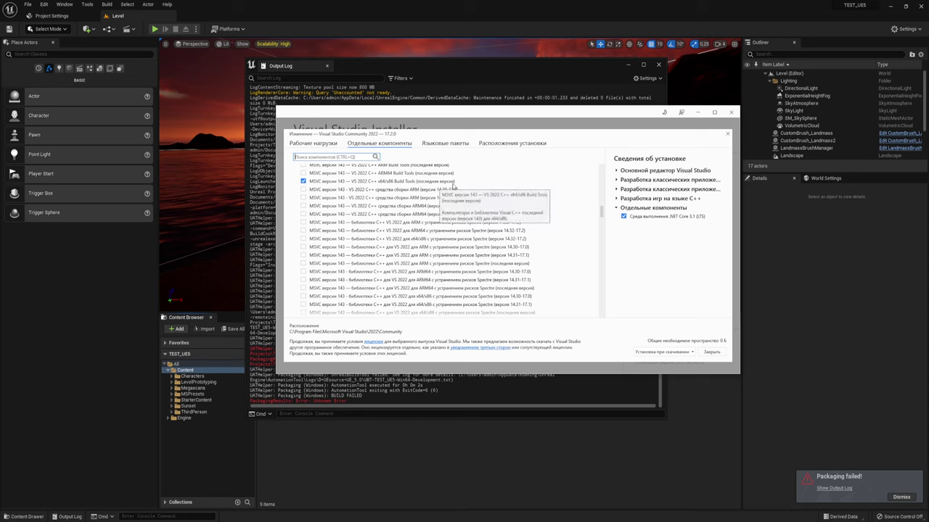
pyautogui.scroll(-3, 435, 185)
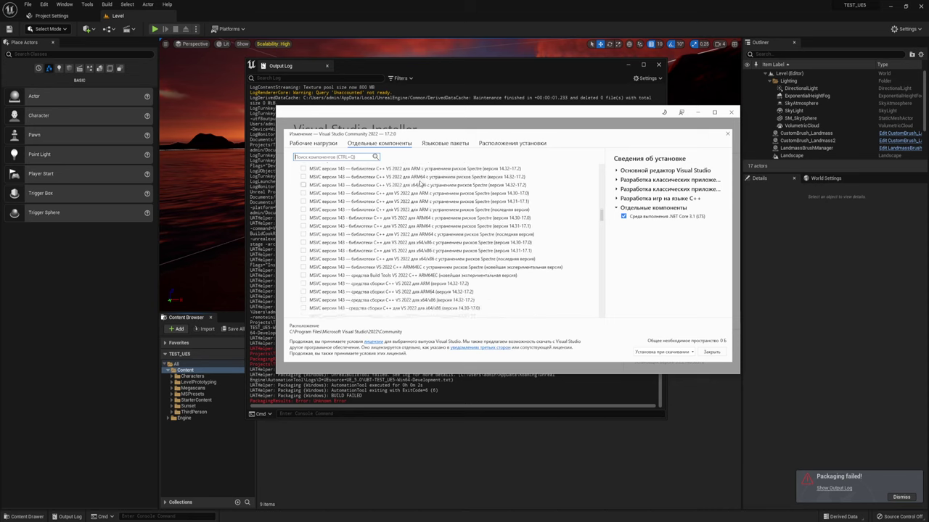
pyautogui.scroll(-2, 418, 190)
pyautogui.scroll(-2, 407, 223)
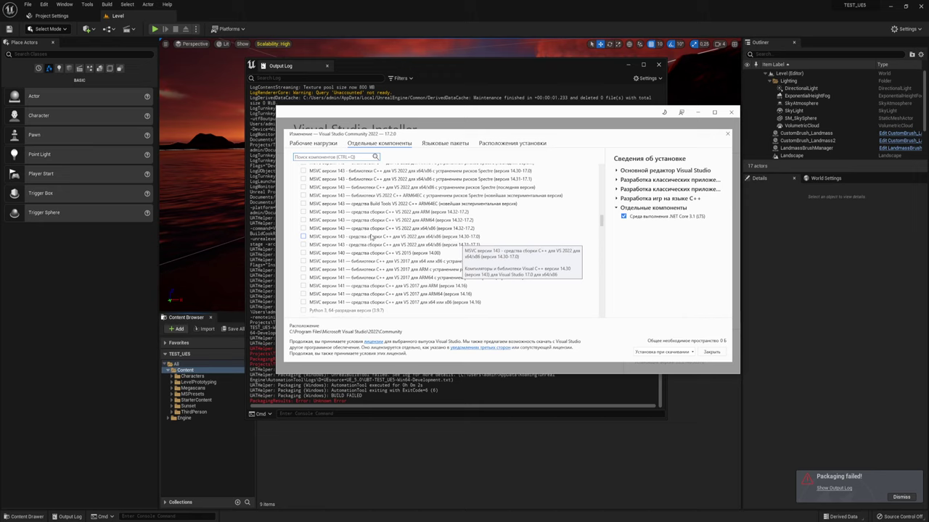
# - Leave MSVC v143 14.30-17.0 x64/x86 build tools unchecked and close the modify window unchanged
pyautogui.click(304, 237)
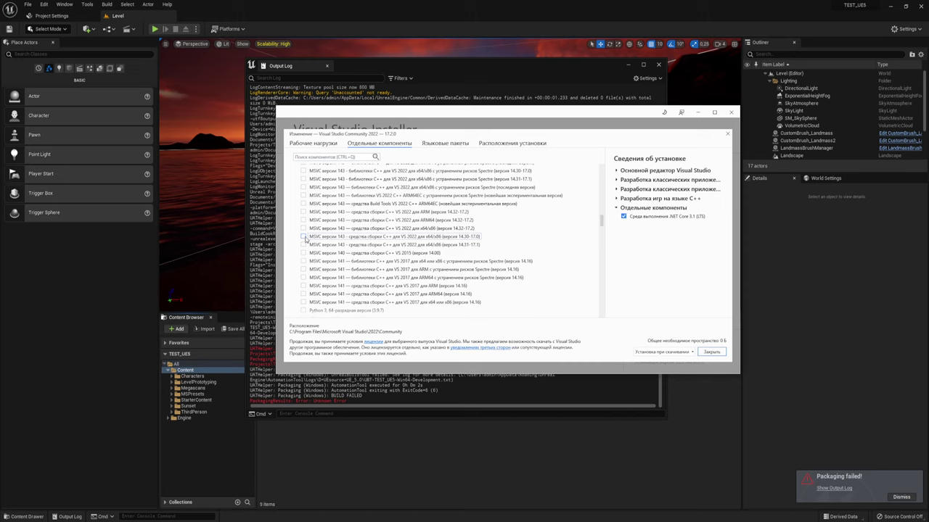
pyautogui.click(303, 237)
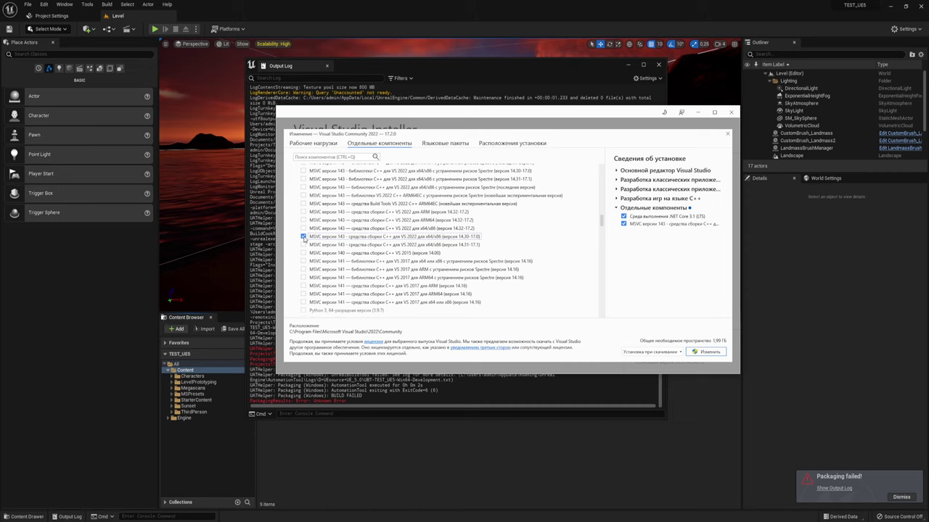
pyautogui.click(303, 236)
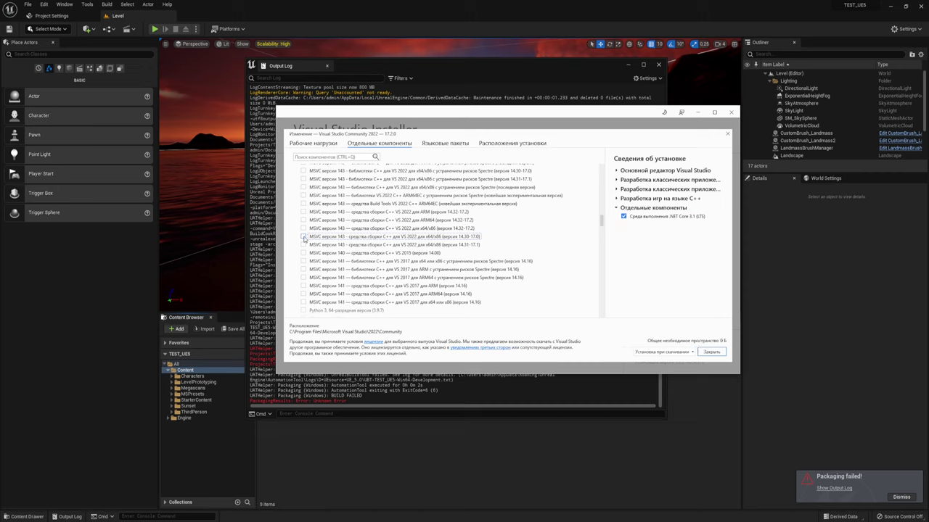
pyautogui.click(727, 133)
# - Close the installer and select the dependency file path in the 'not supported version' error line
pyautogui.click(730, 112)
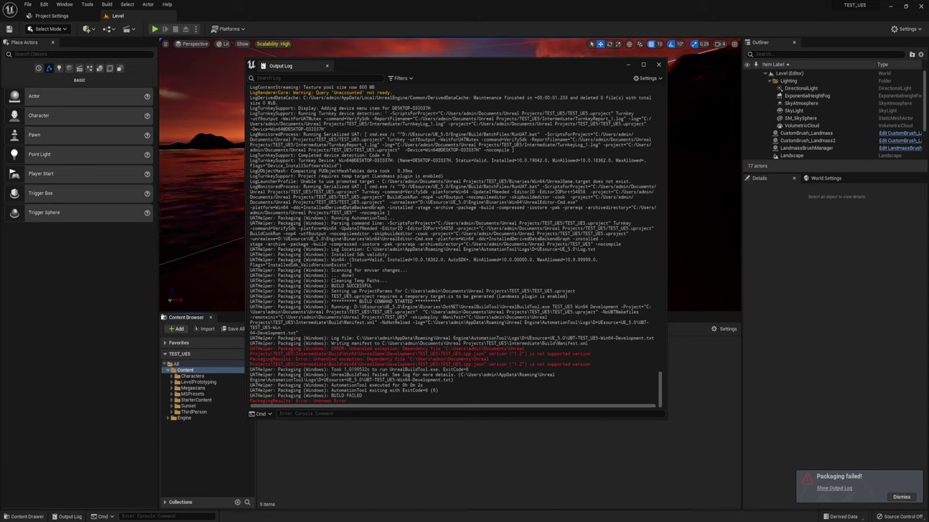
pyautogui.moveTo(445, 349); pyautogui.dragTo(439, 356)
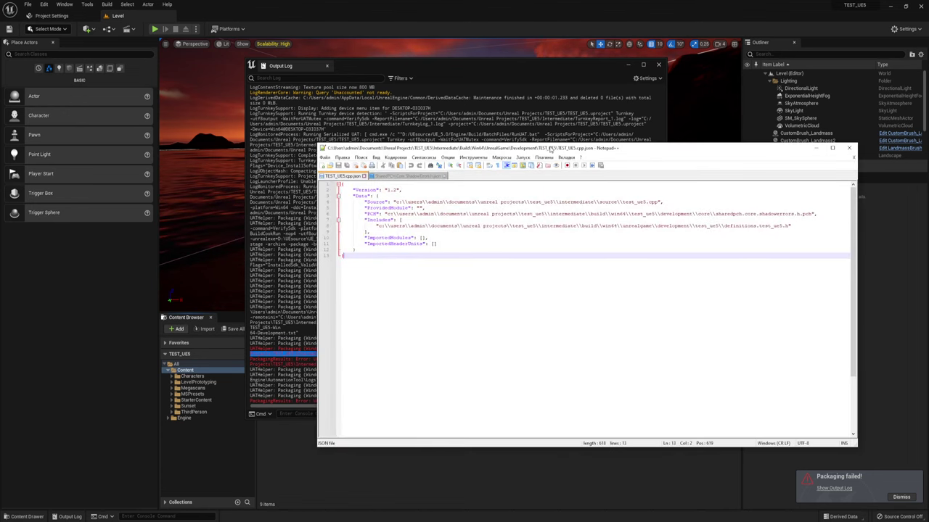
# - Change TEST_UE5.cpp.json's Version from 1.2 to 1.1 and save the file
pyautogui.moveTo(551, 148); pyautogui.dragTo(495, 121)
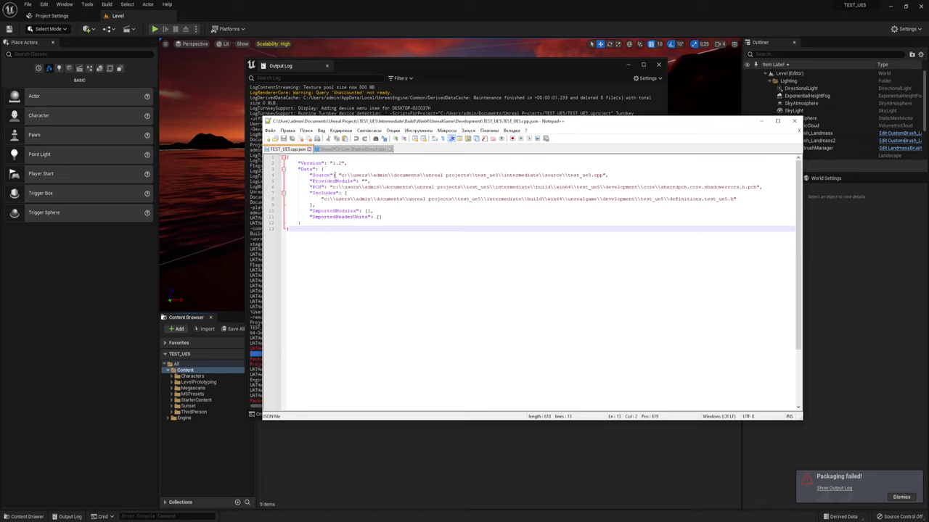
pyautogui.moveTo(324, 168)
pyautogui.mouseDown()
pyautogui.moveTo(349, 163)
pyautogui.moveTo(337, 163)
pyautogui.mouseUp()
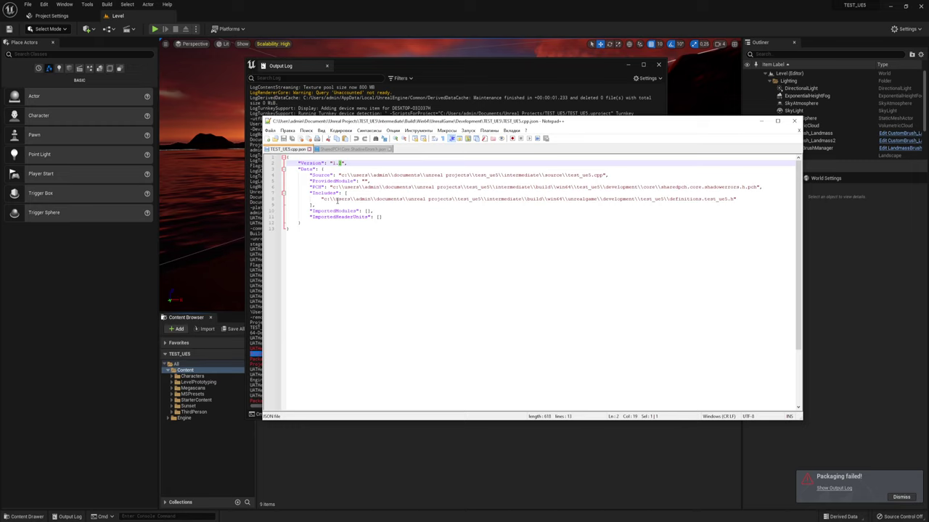
pyautogui.write('4')
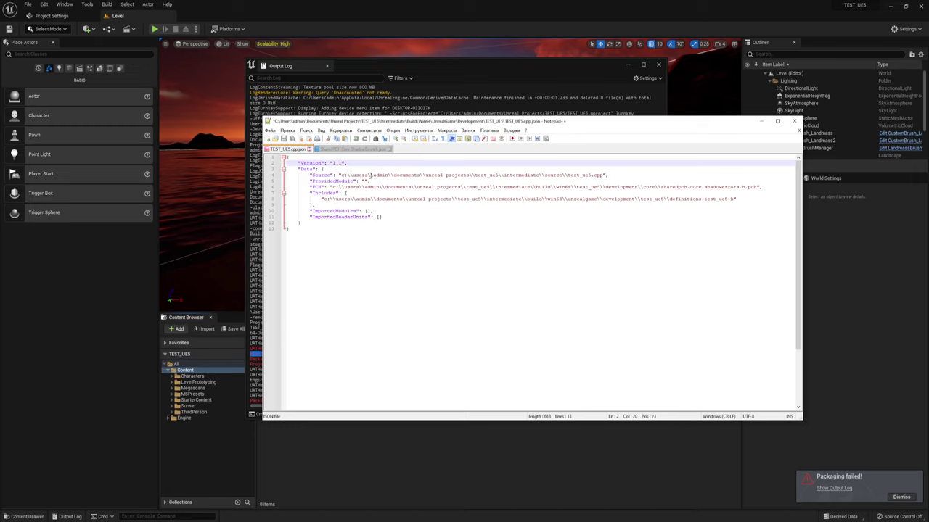
pyautogui.click(375, 181)
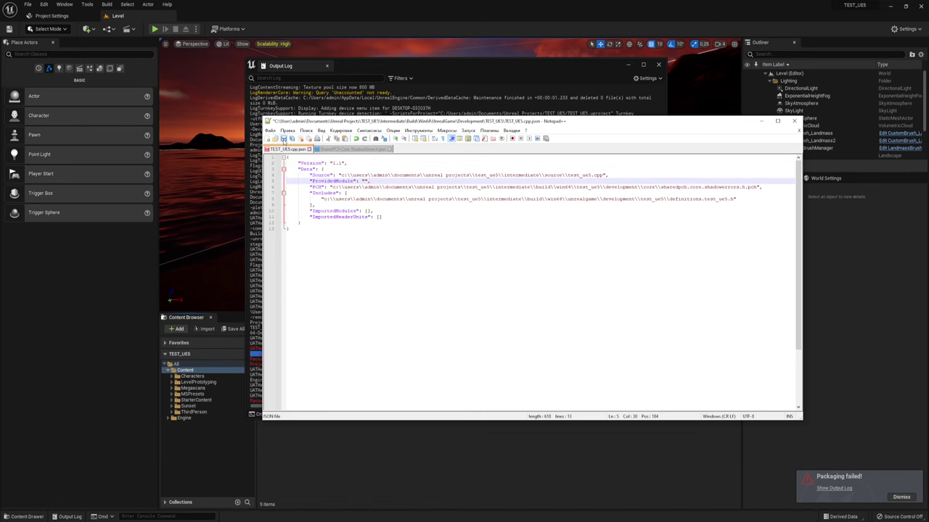
pyautogui.click(283, 140)
# - Recheck the Output Log errors, then open SharedPCH.Core.ShadowErrors.h.json in Notepad++
pyautogui.click(459, 74)
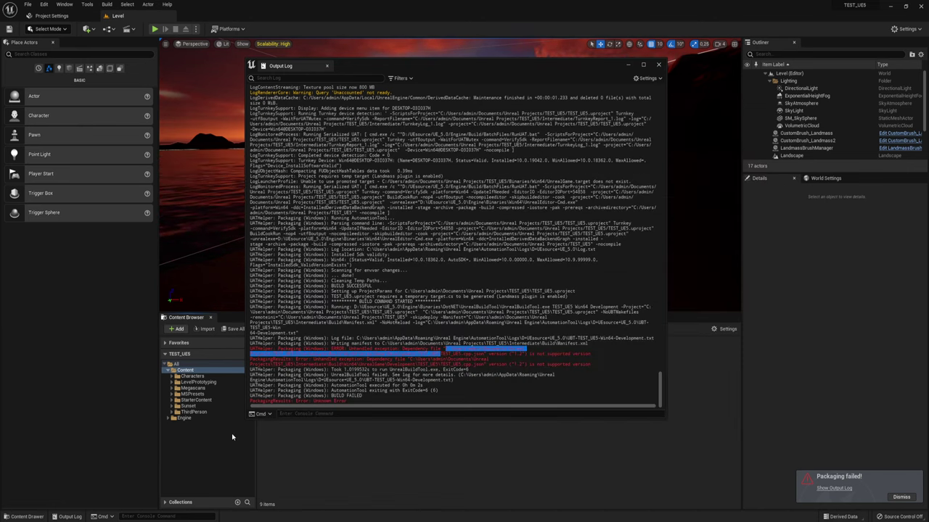
pyautogui.click(187, 494)
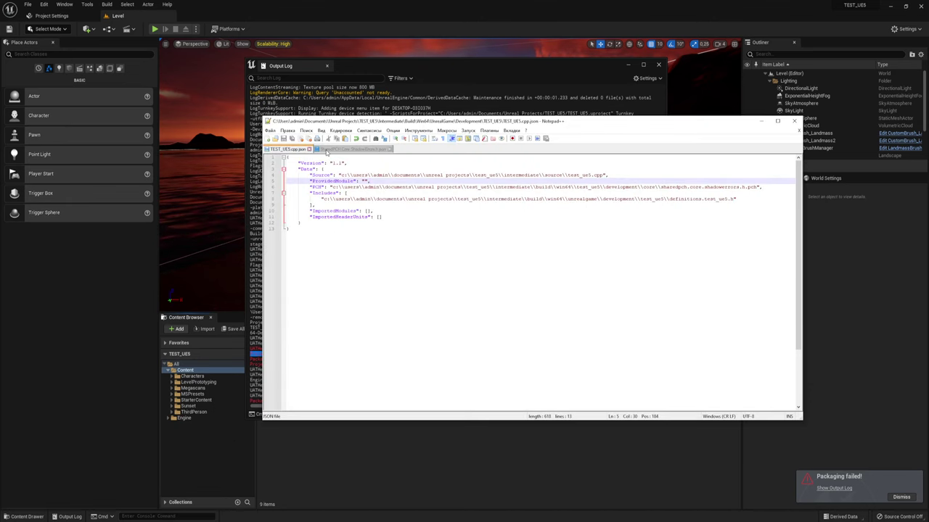
pyautogui.click(346, 148)
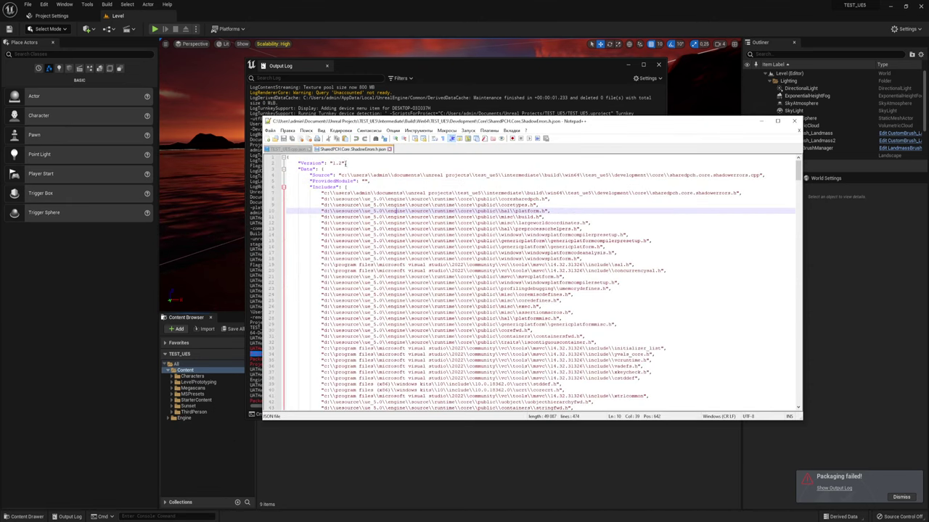
# - Change SharedPCH.Core.ShadowErrors.h.json's Version to 1.1 and save it
pyautogui.click(338, 163)
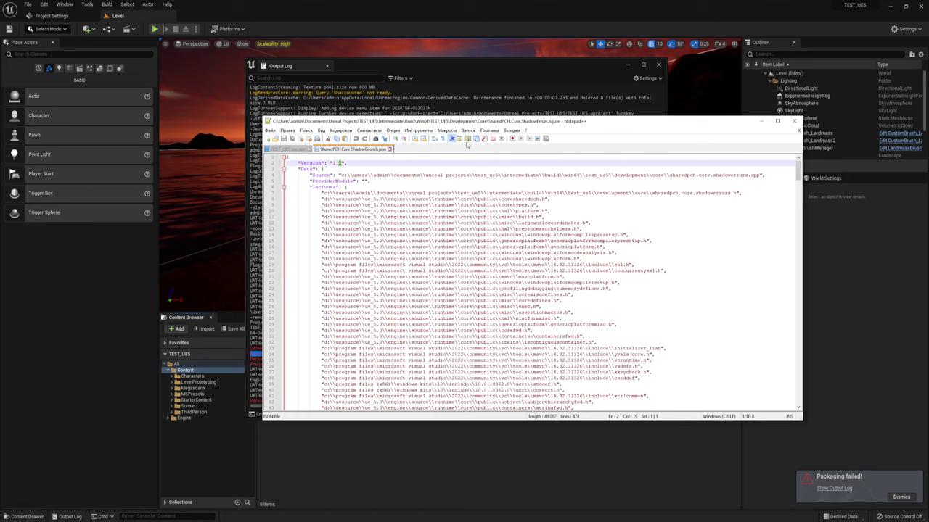
pyautogui.write('3')
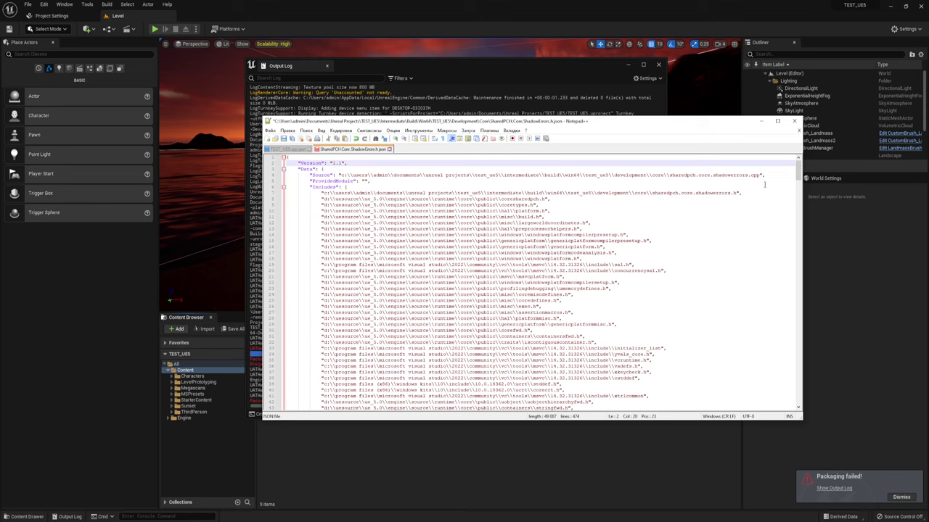
pyautogui.moveTo(798, 170)
pyautogui.mouseDown()
pyautogui.moveTo(783, 410)
pyautogui.moveTo(787, 158)
pyautogui.mouseUp()
pyautogui.click(283, 139)
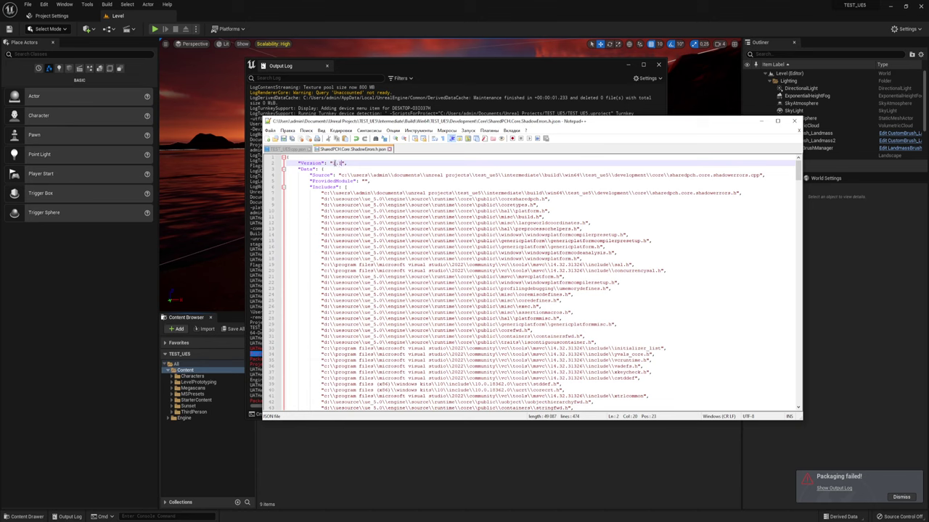
# - Switch back to the TEST_UE5.cpp.json tab and minimize Notepad++ to return to Unreal
pyautogui.doubleClick(337, 163)
pyautogui.click(290, 149)
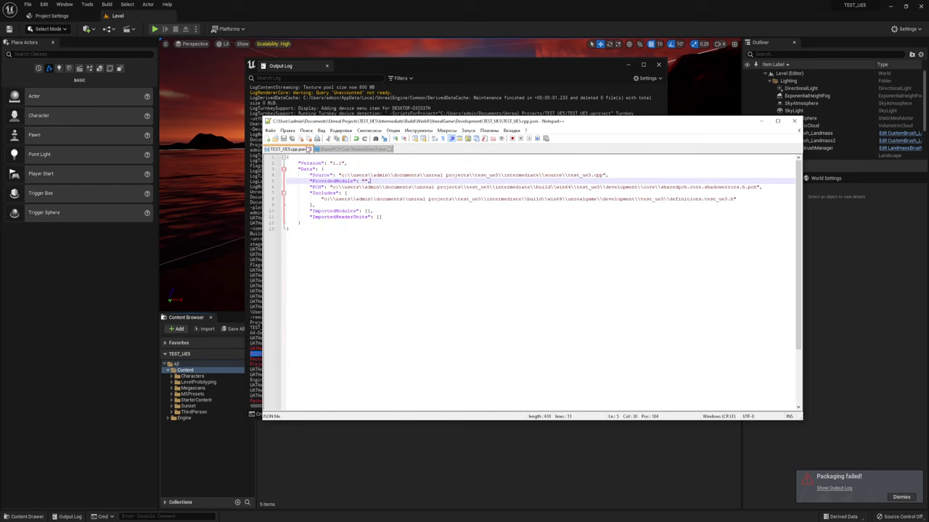
pyautogui.click(420, 242)
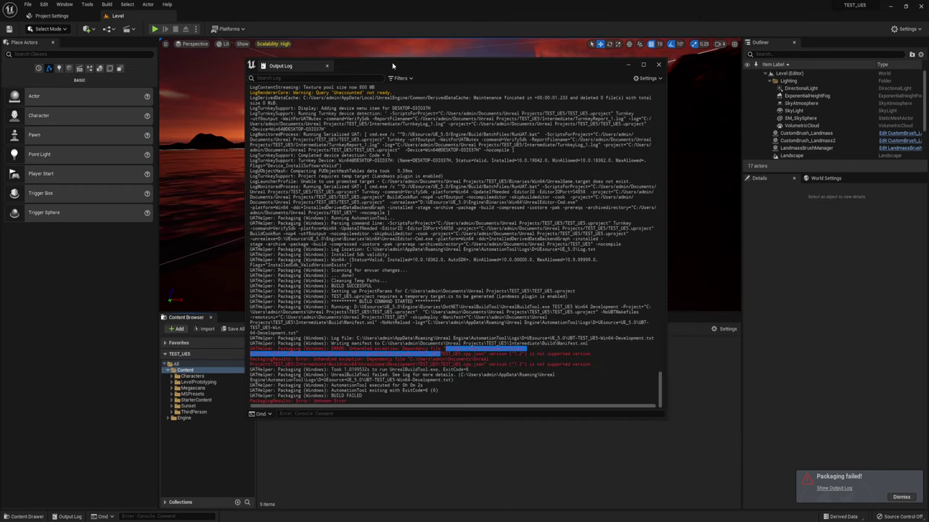
# - Close the old log and repackage for Windows into the TEST_UE5 folder, following the log
pyautogui.click(660, 67)
pyautogui.click(229, 28)
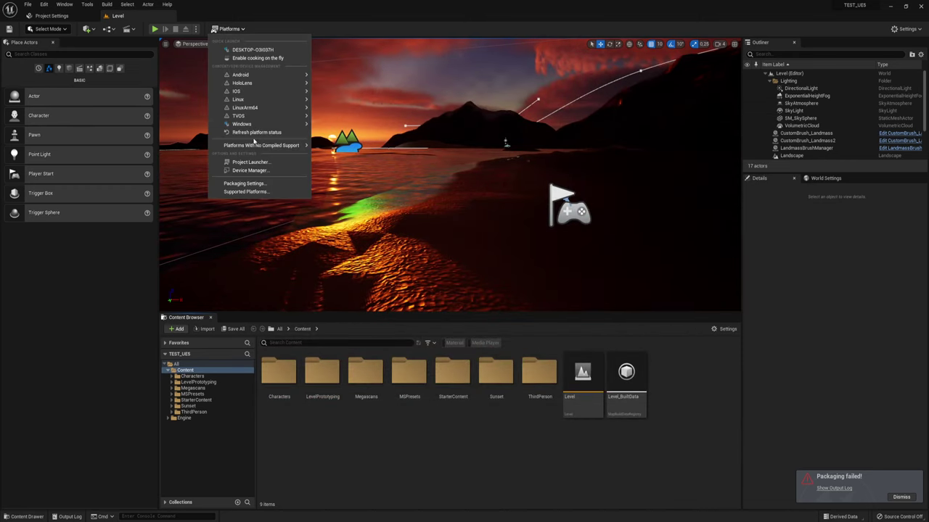
pyautogui.moveTo(242, 124)
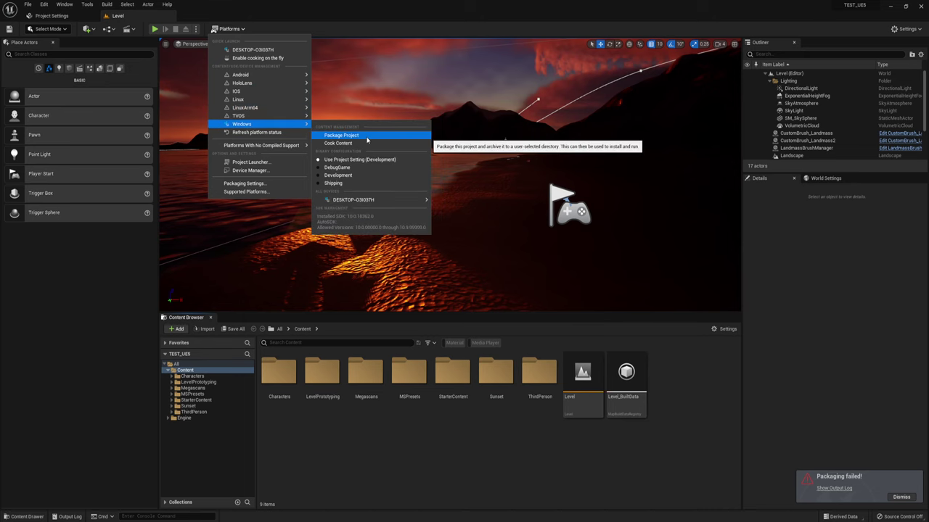
pyautogui.click(367, 135)
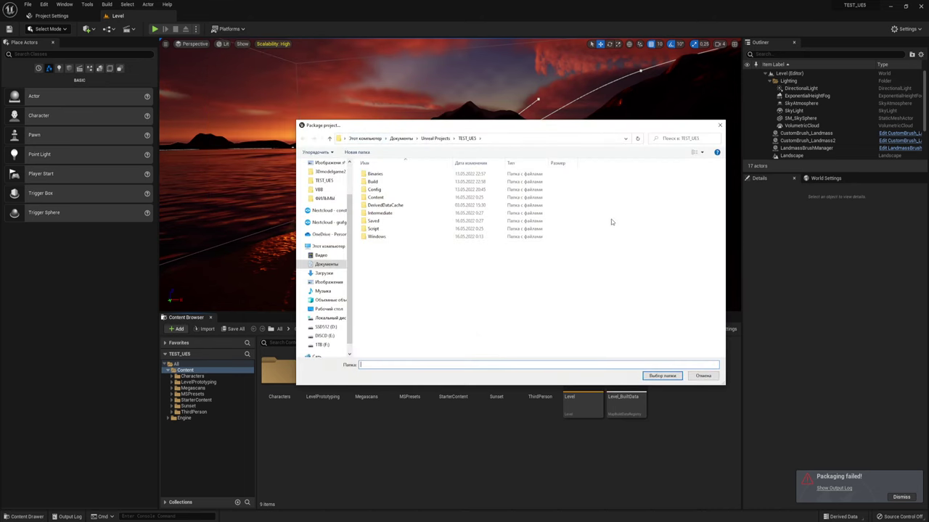
pyautogui.click(657, 375)
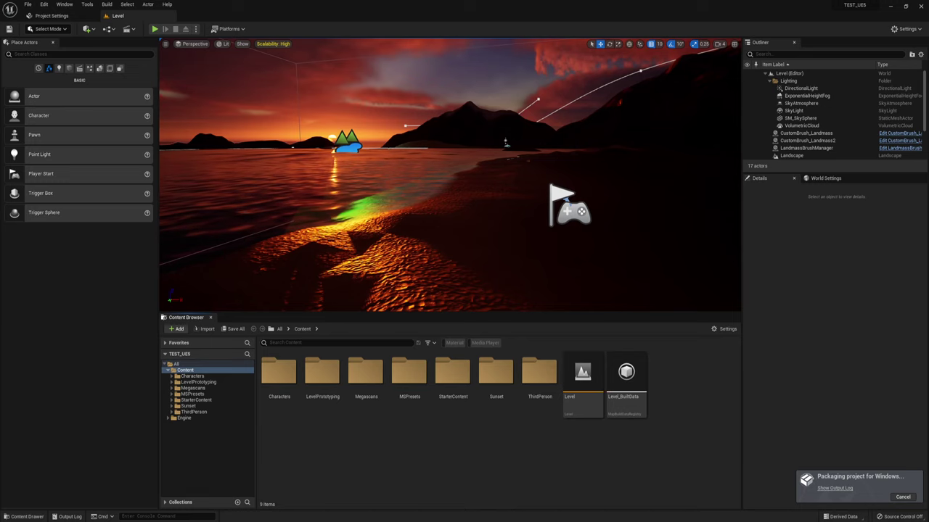
pyautogui.click(834, 489)
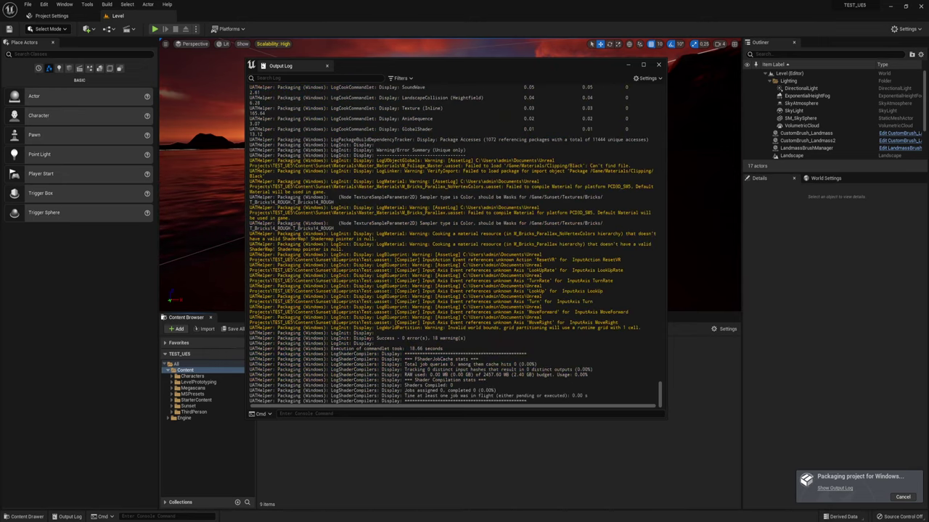
# - Reopen Visual Studio Installer, modify Community 2022 and scroll its Individual components list
pyautogui.press('super+s')
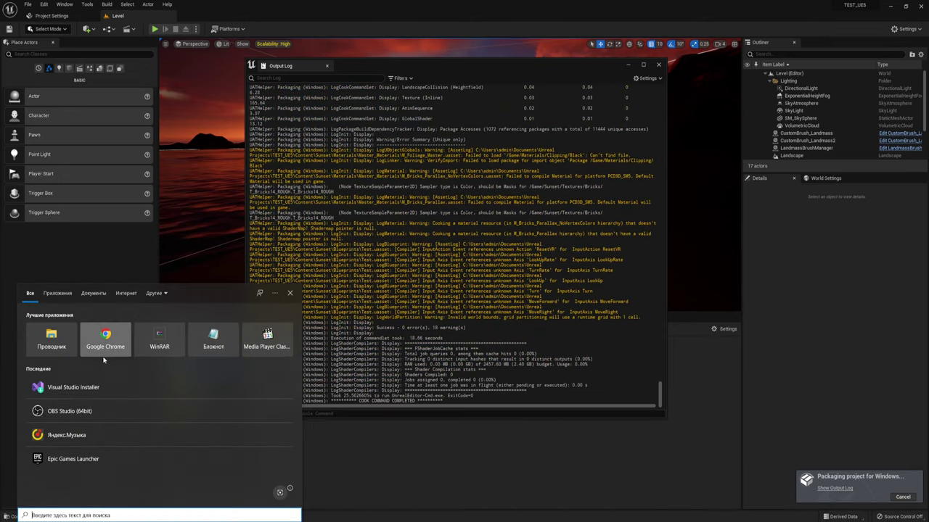
pyautogui.click(66, 388)
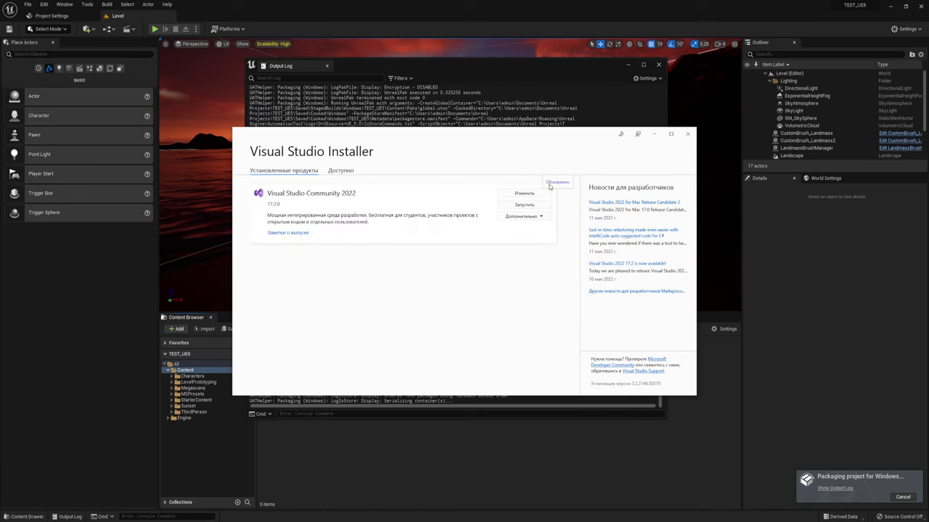
pyautogui.click(525, 194)
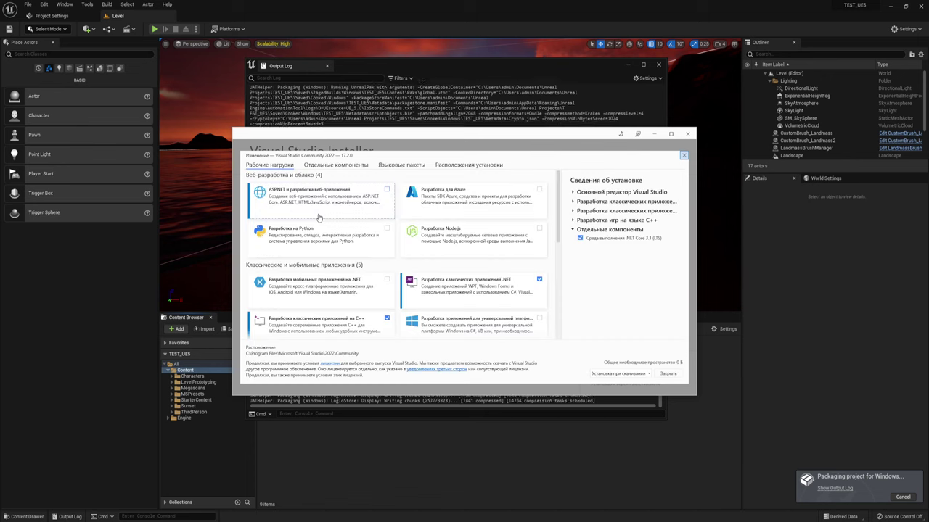
pyautogui.click(335, 166)
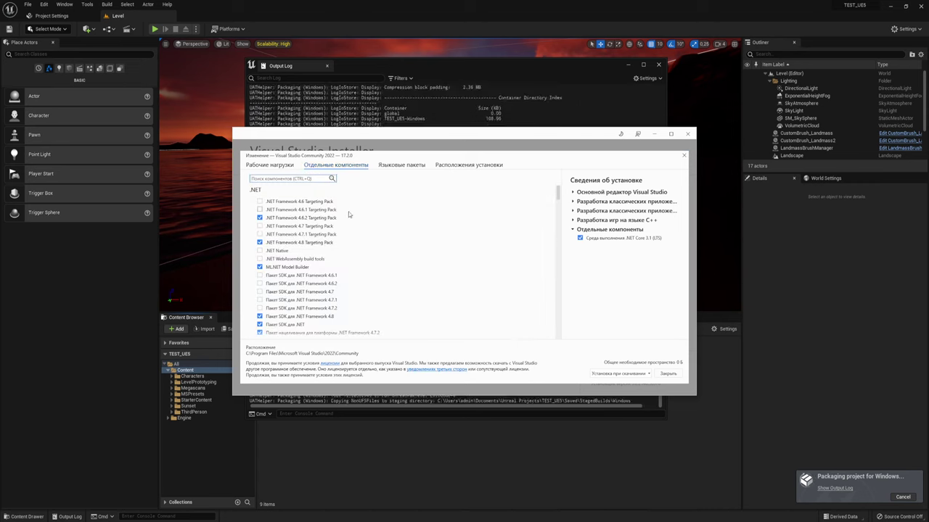
pyautogui.scroll(-5, 349, 212)
pyautogui.scroll(-5, 348, 212)
pyautogui.scroll(-5, 348, 211)
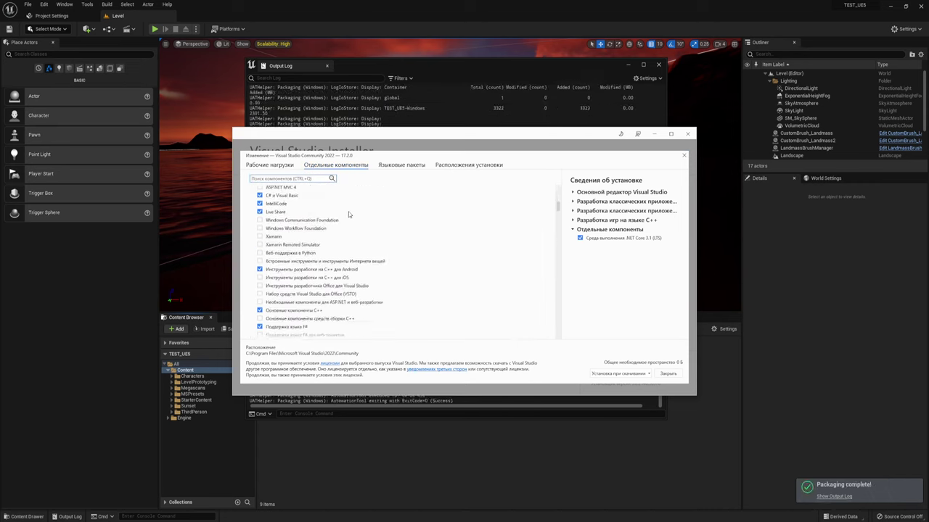
# - Check the Output Log's final BUILD SUCCESSFUL line confirming the Windows package build succeeded
pyautogui.click(428, 66)
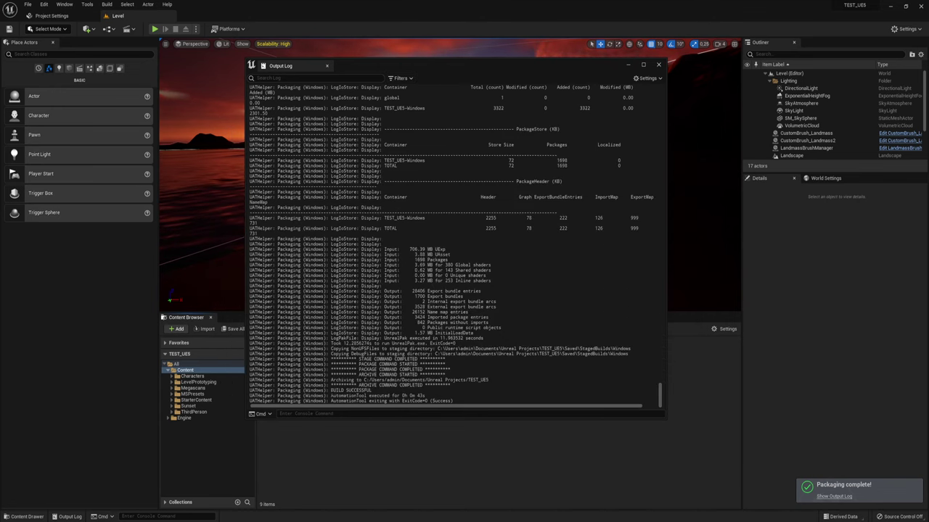
pyautogui.moveTo(332, 390); pyautogui.dragTo(372, 390)
pyautogui.click(371, 391)
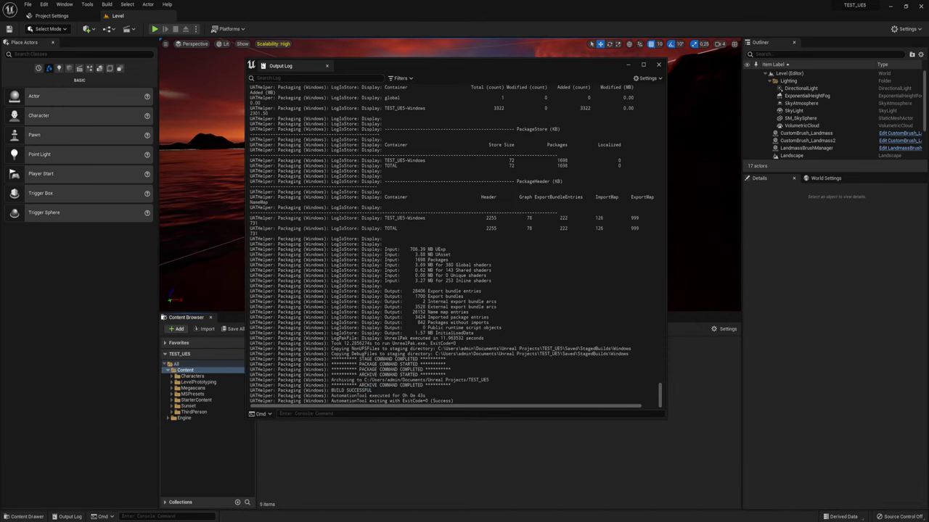